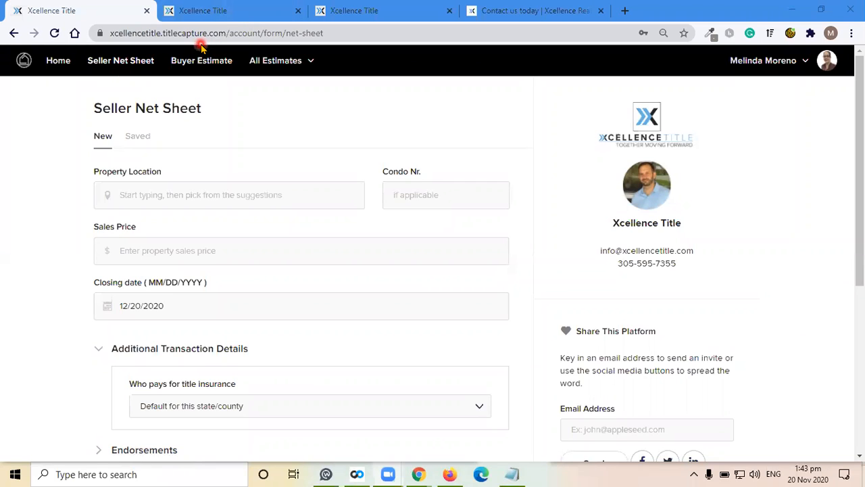
- Look through the other open title-platform tabs, including the sign-in and sign-up pages, and return to the net sheet
left_click(242, 8)
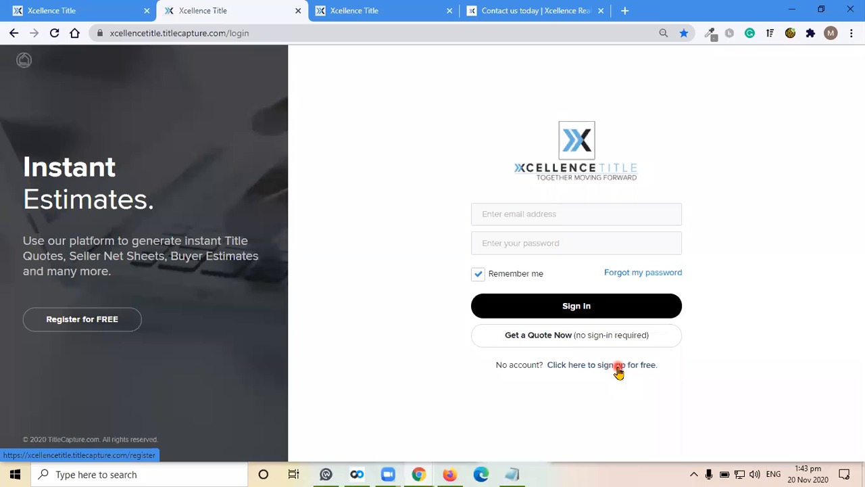
left_click(365, 9)
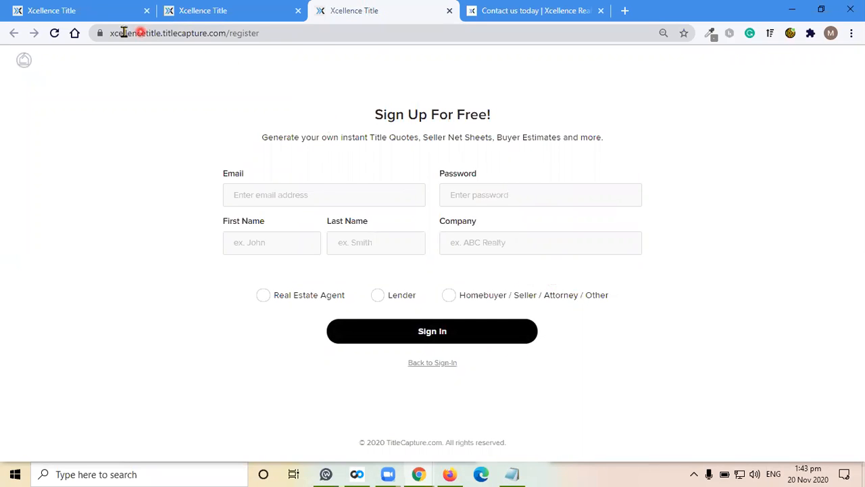
left_click(67, 8)
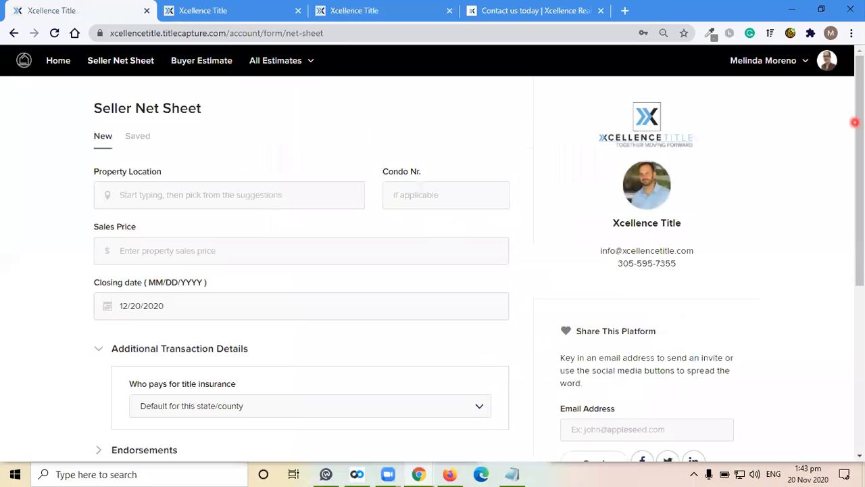
- Open the account profile and review its personal info fields
left_click(828, 62)
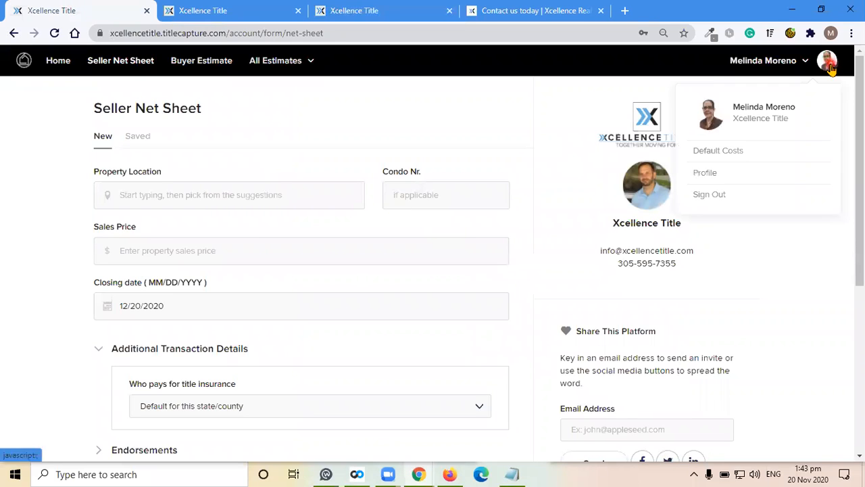
left_click(711, 173)
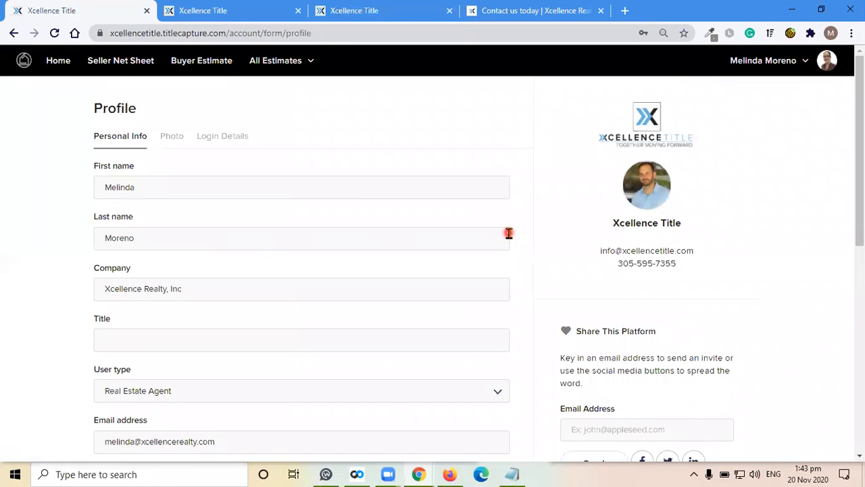
scroll(390, 291, "down", 5)
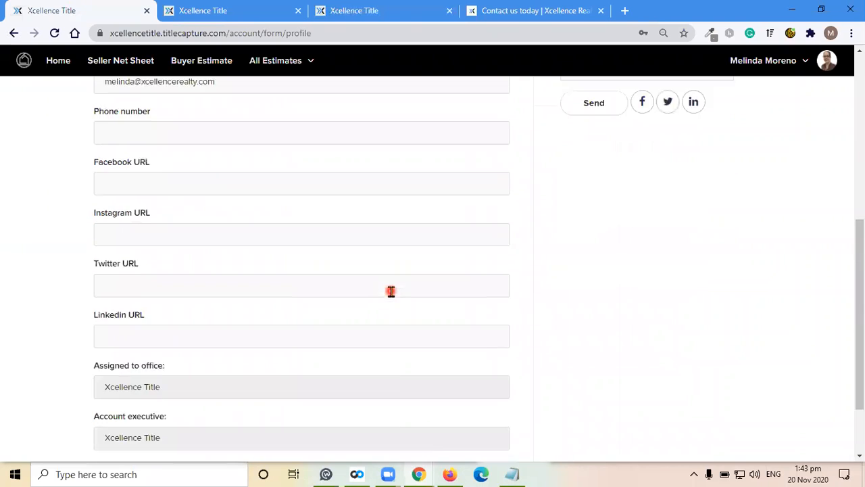
scroll(391, 291, "down", 2)
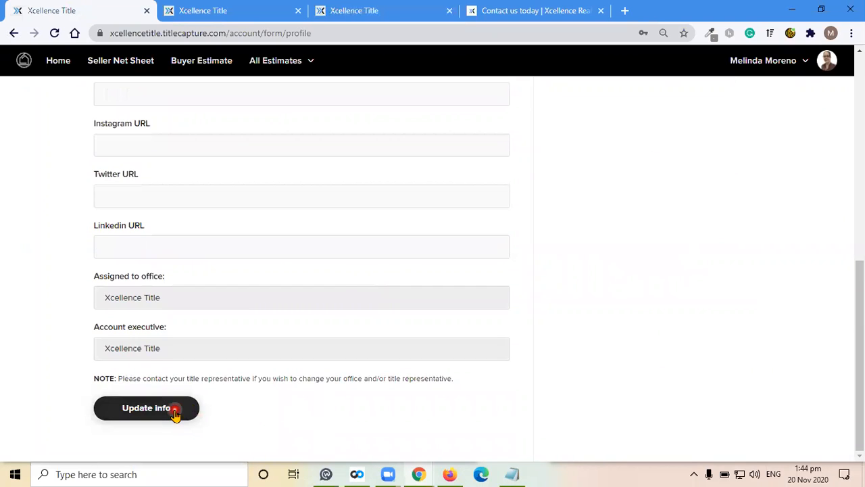
scroll(396, 270, "up", 7)
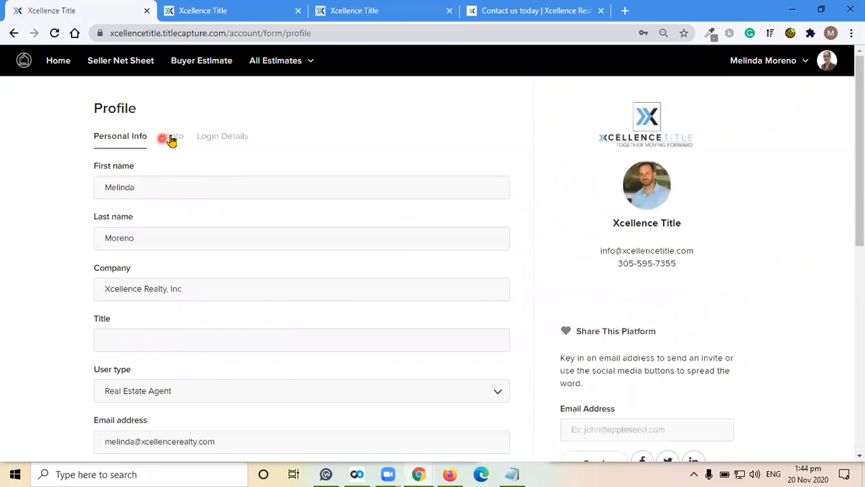
left_click(172, 138)
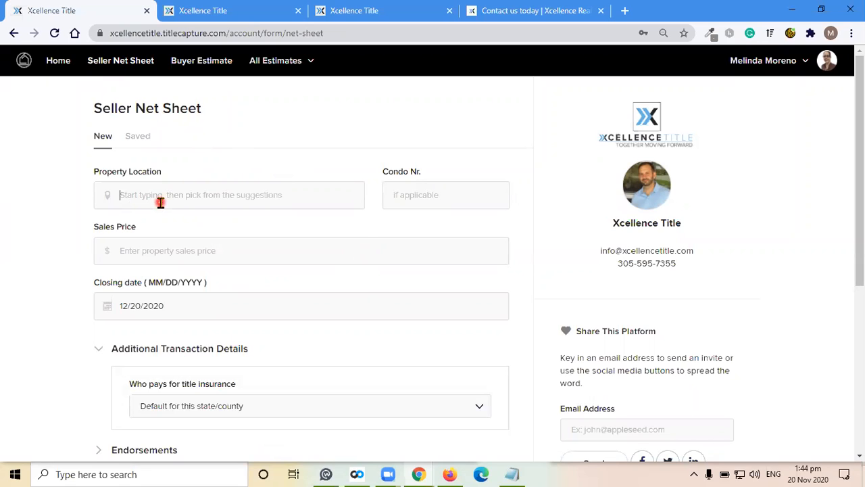
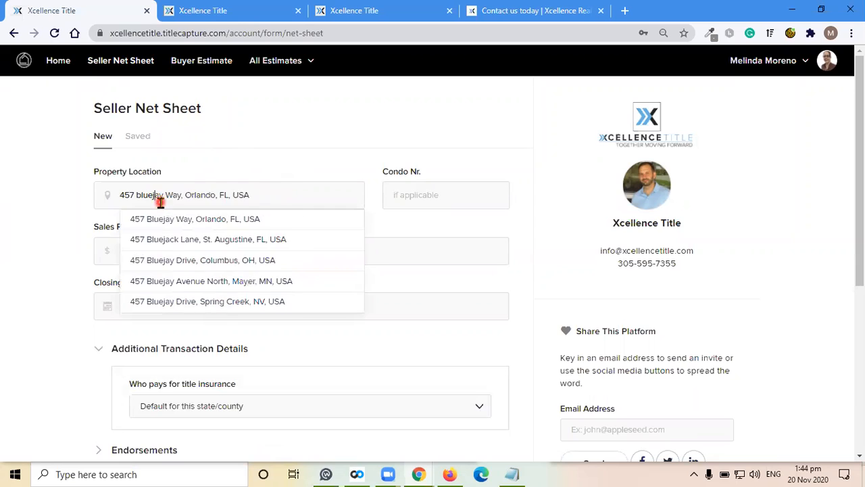
left_click(199, 223)
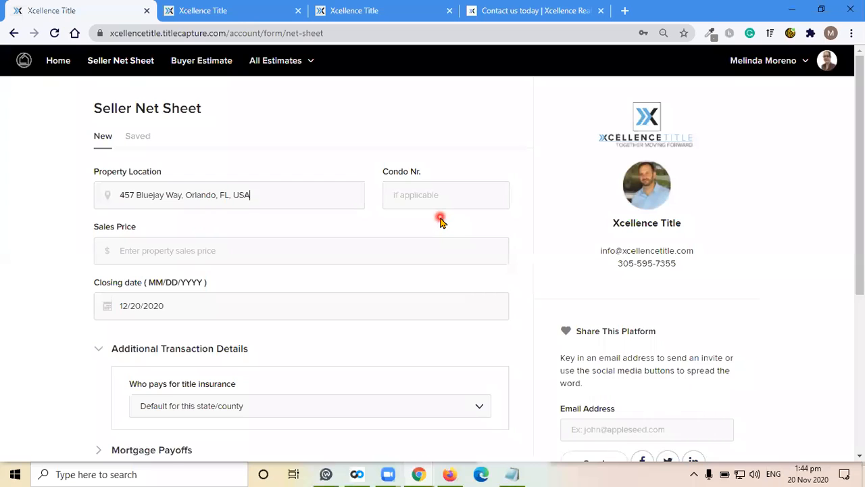
- Enter a sales price of 300000
key("Tab")
key("Tab")
type("300000")
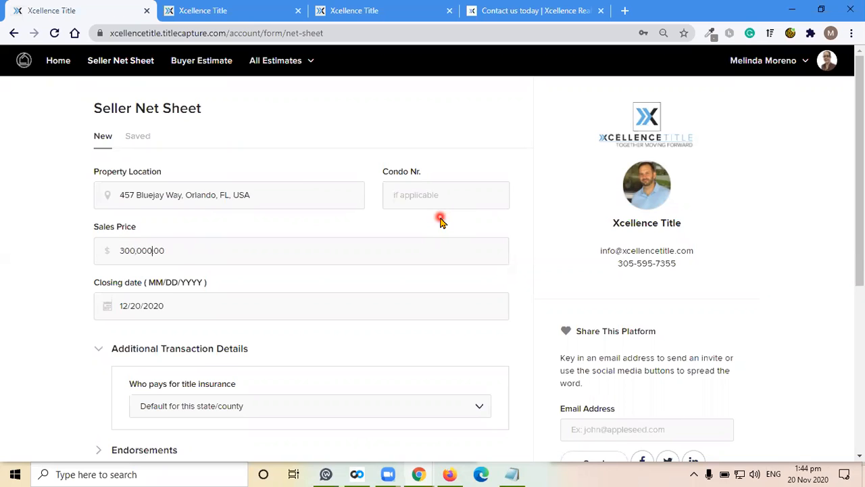
- Set the closing date to 01/04/2021
scroll(526, 282, "down", 1)
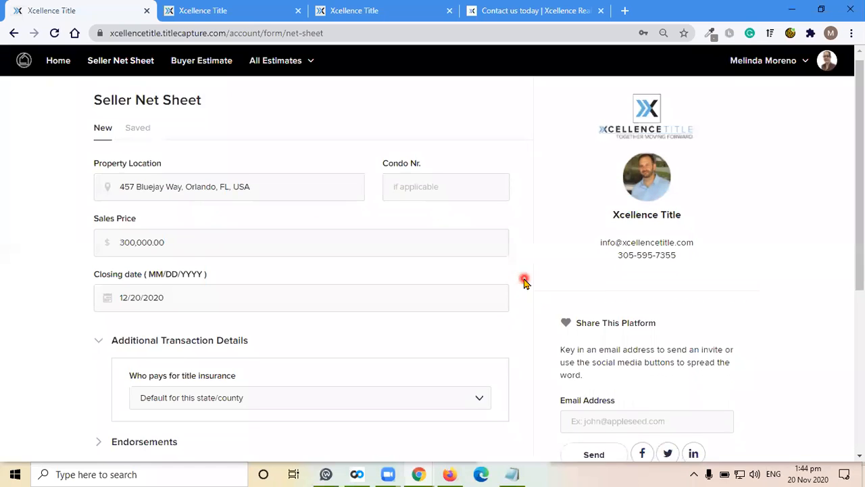
scroll(525, 282, "down", 1)
left_click(189, 175)
left_click(157, 321)
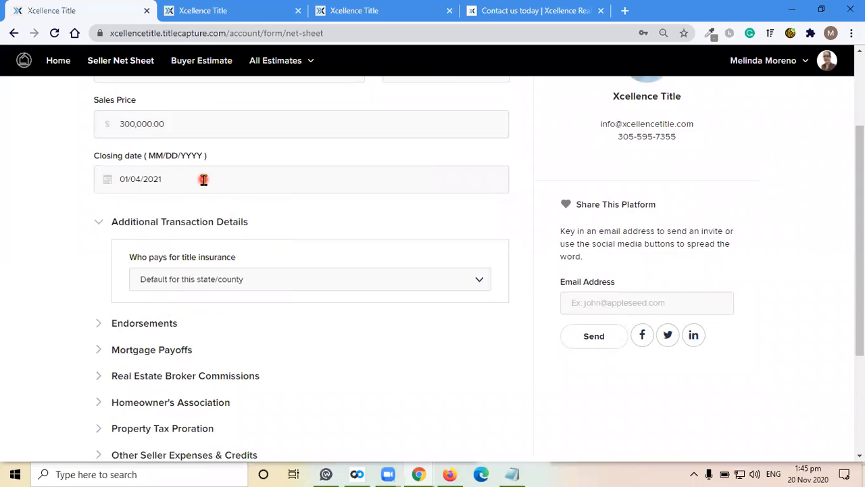
- Set who pays for title insurance to Seller only
left_click(242, 279)
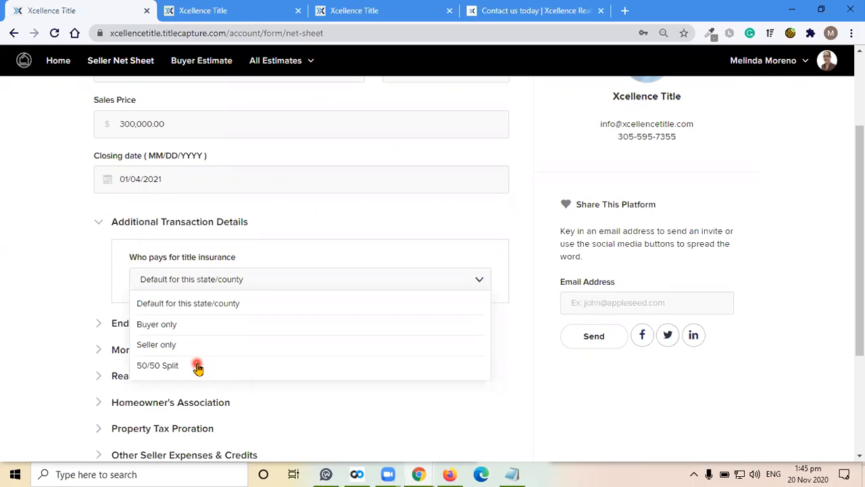
left_click(189, 343)
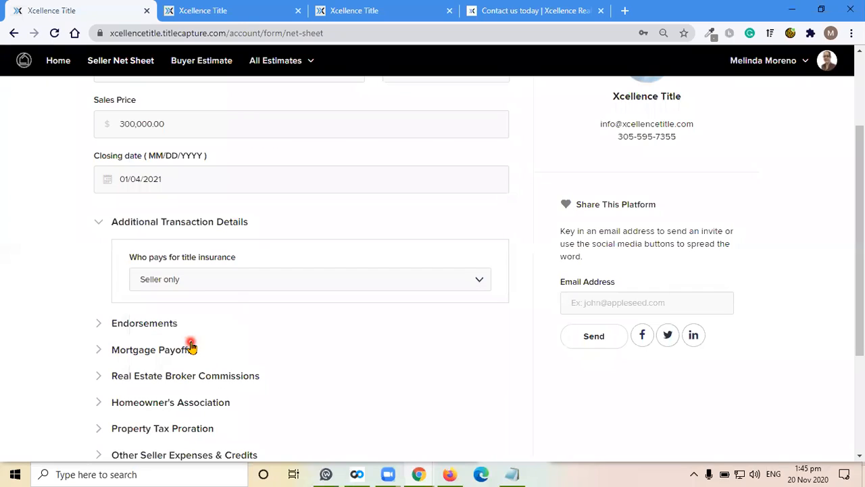
left_click(351, 308)
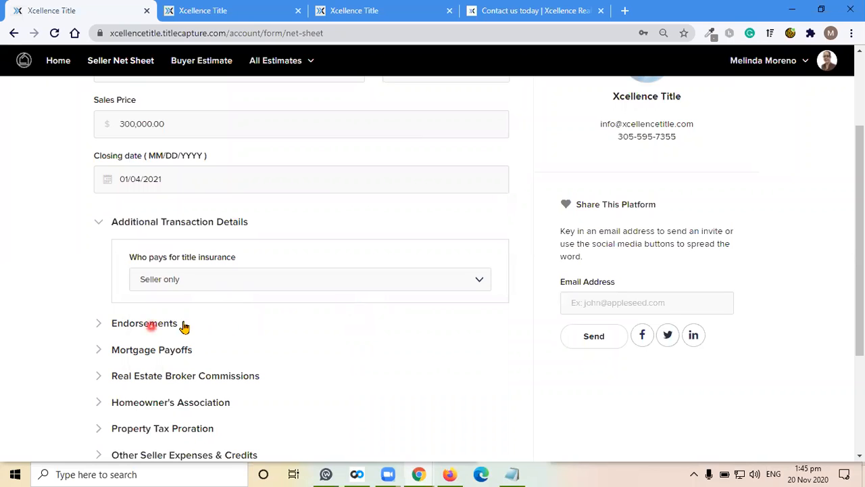
- Expand Mortgage Payoffs and enter 200,000.00 as the payoff loans amount
scroll(471, 300, "down", 1)
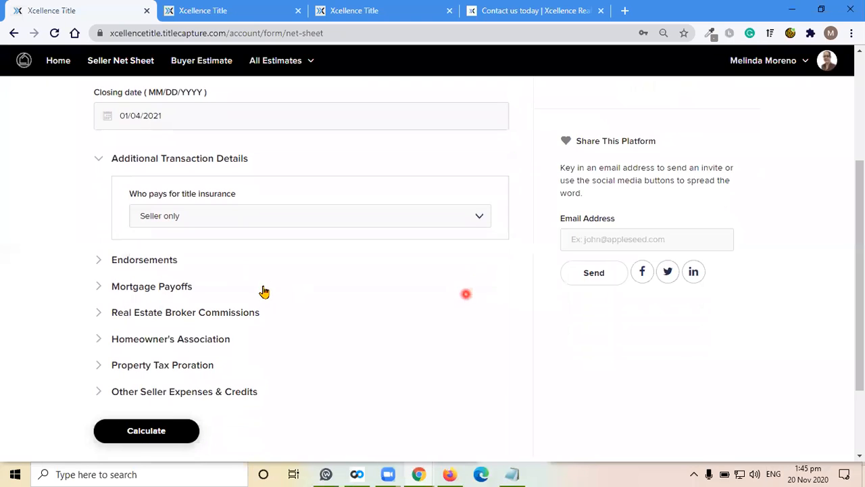
left_click(416, 289)
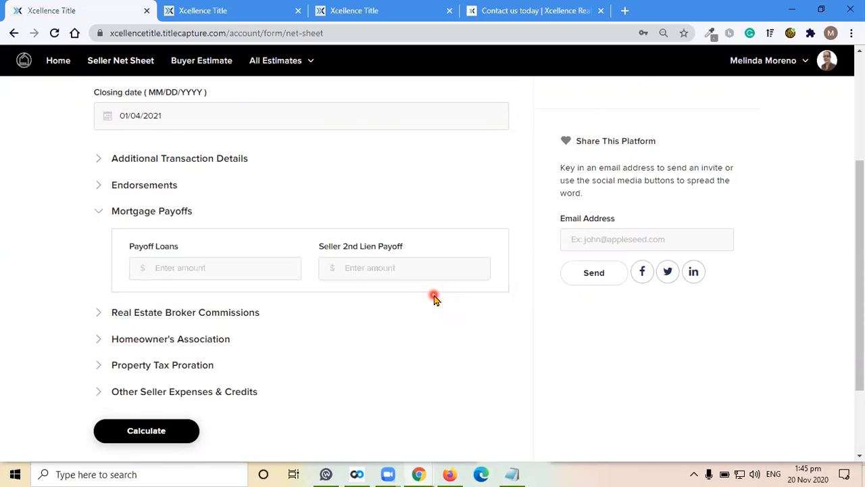
left_click(183, 279)
type("200,000.00")
key("Tab")
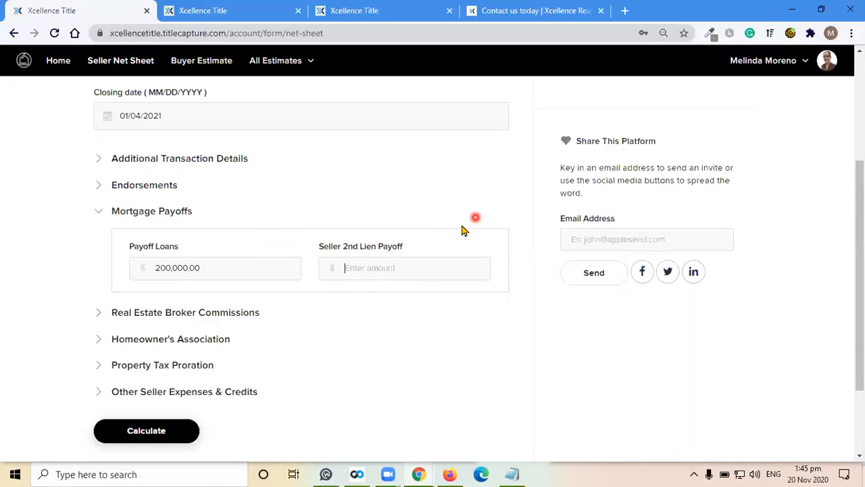
- Enter 5000 as the seller's 2nd lien payoff
left_click(384, 281)
type("50000")
key("BackSpace")
- Check the broker commission defaults and set the Homeowner's Association monthly amount to 100
left_click(223, 315)
scroll(477, 281, "down", 1)
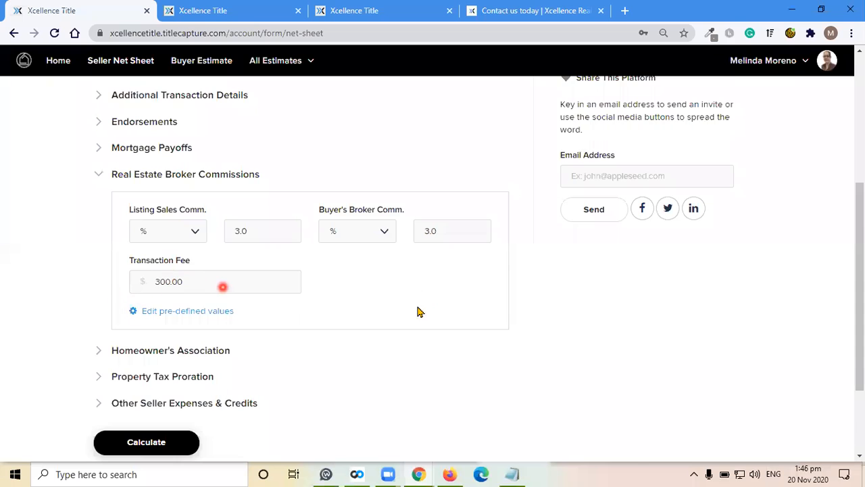
scroll(419, 298, "down", 2)
left_click(210, 234)
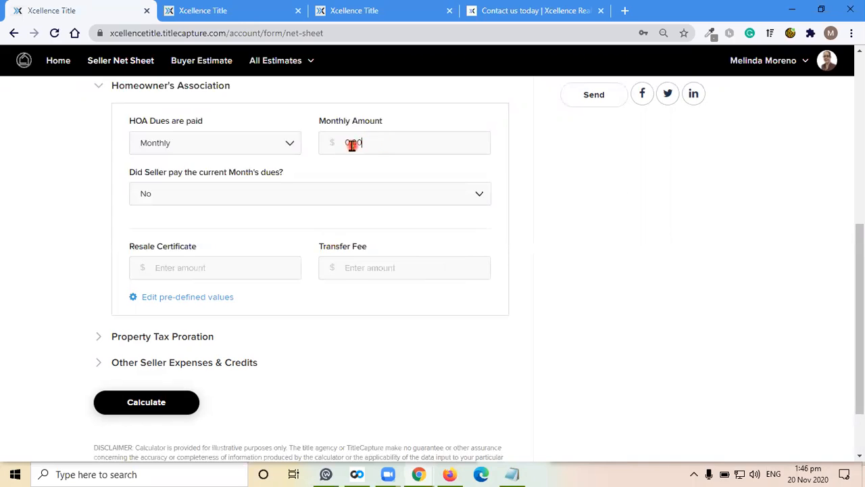
type("1000")
key("BackSpace")
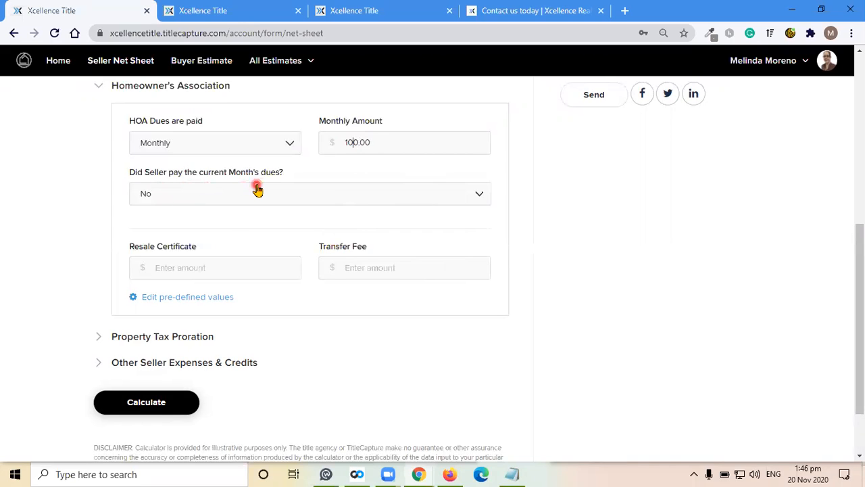
- Answer No for the current month's HOA dues and enter 4000 as annual property taxes
left_click(207, 194)
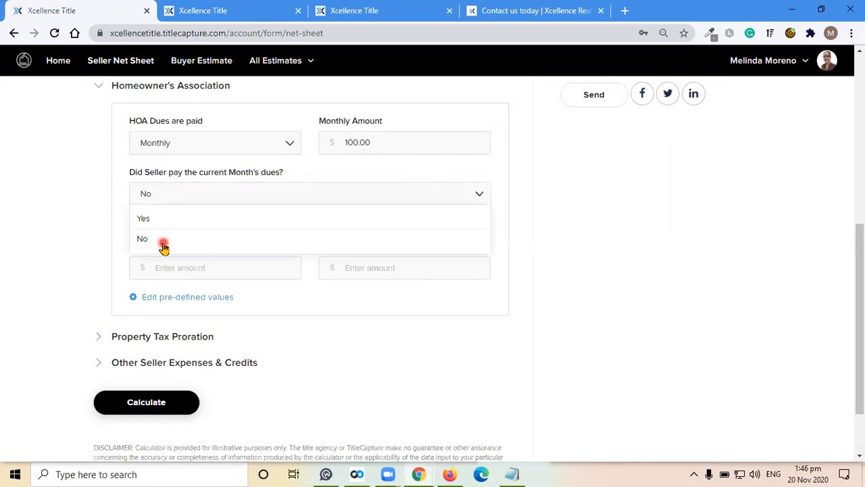
left_click(593, 261)
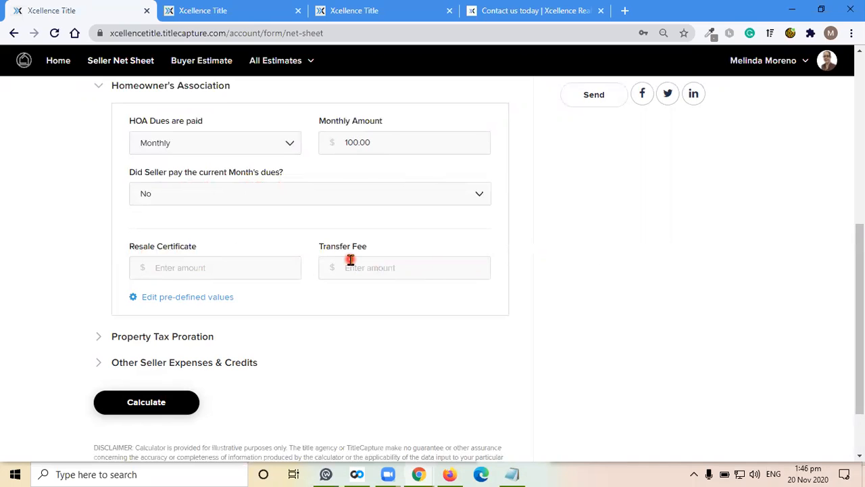
left_click(170, 336)
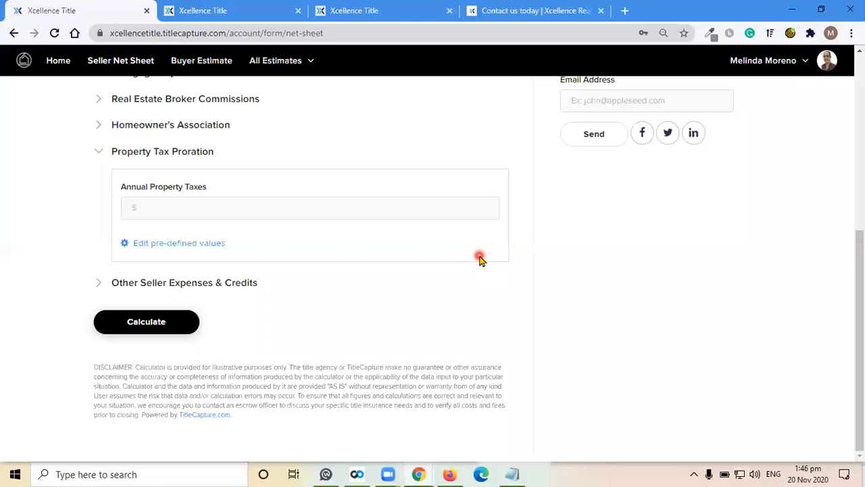
left_click(207, 210)
type("4000")
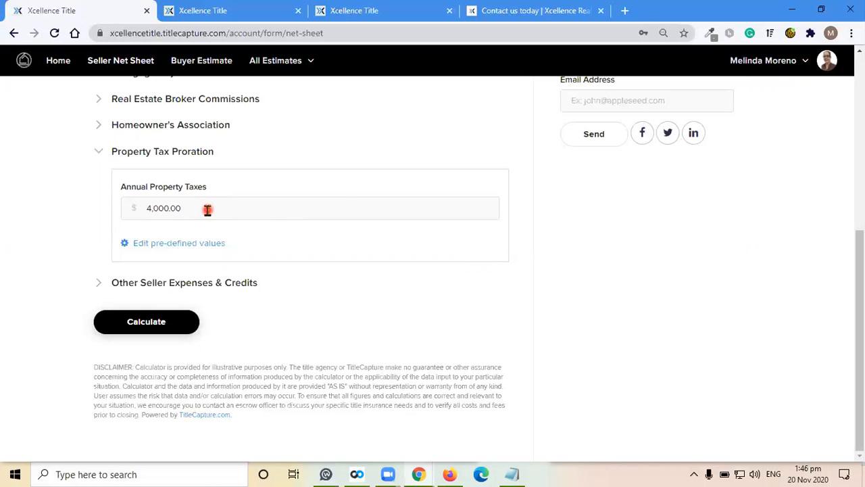
- Expand other seller expenses and calculate the seller net sheet
left_click(242, 291)
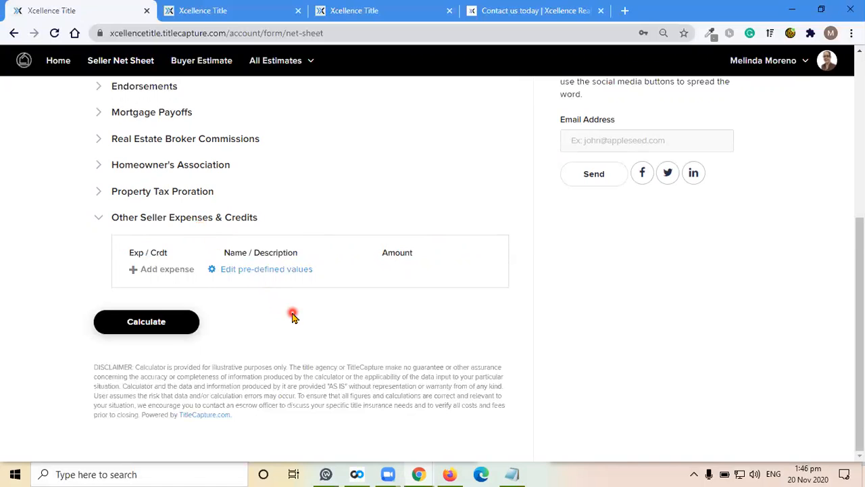
left_click(186, 323)
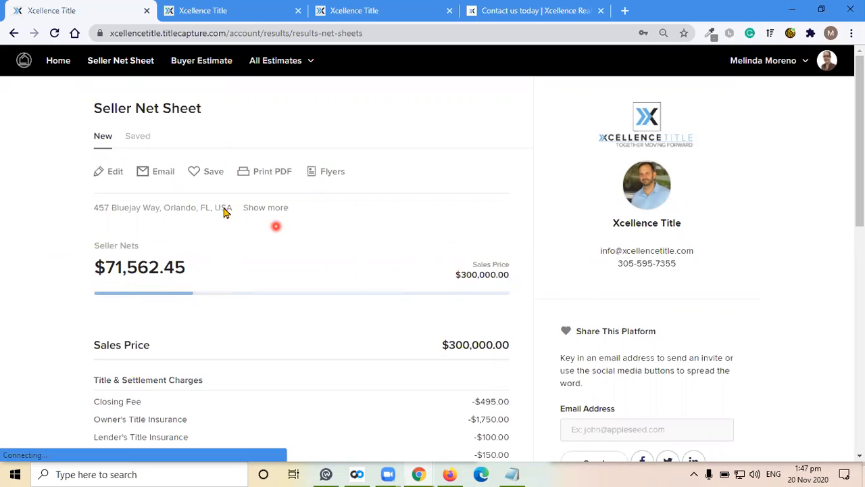
- Show the property details and review the full net sheet breakdown down to the estimated net proceeds
left_click(269, 211)
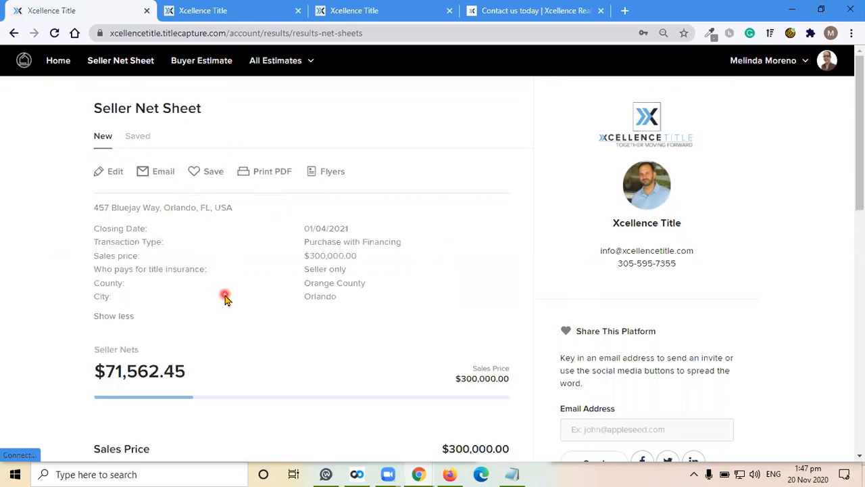
scroll(379, 288, "down", 4)
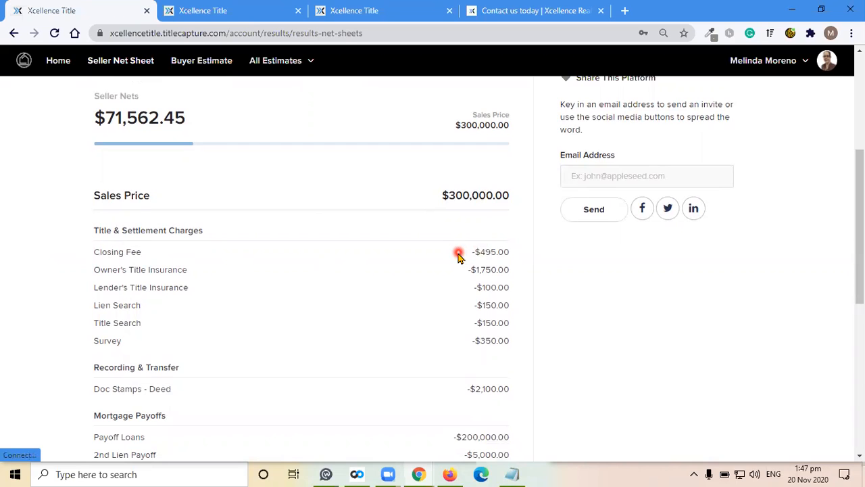
scroll(407, 277, "down", 3)
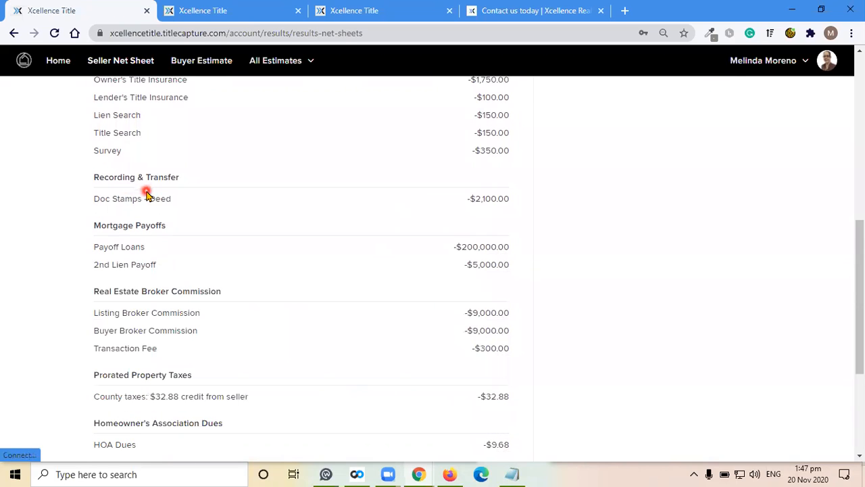
scroll(282, 207, "down", 1)
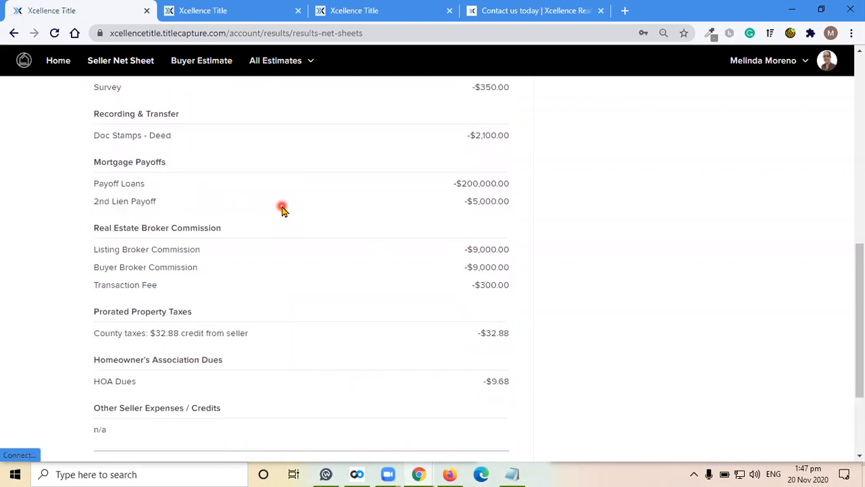
scroll(409, 283, "down", 2)
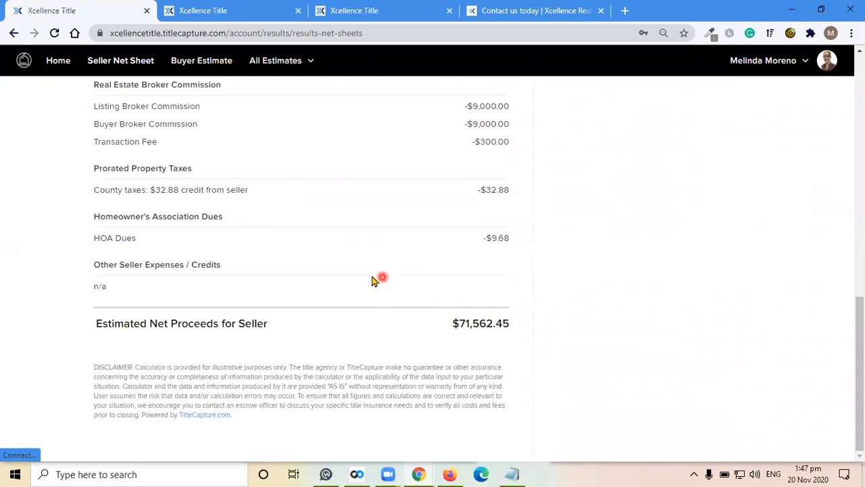
scroll(374, 279, "up", 10)
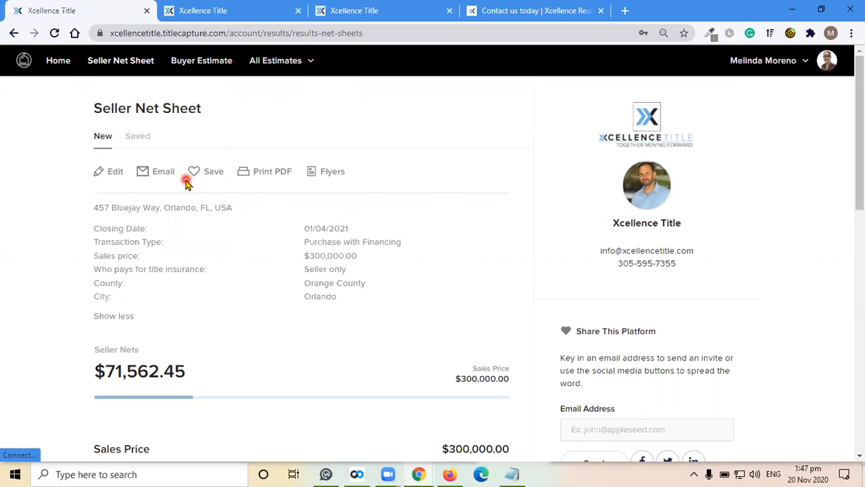
left_click(109, 174)
- Export the seller net sheet as a PDF, open the downloaded file and scroll through it
left_click(266, 187)
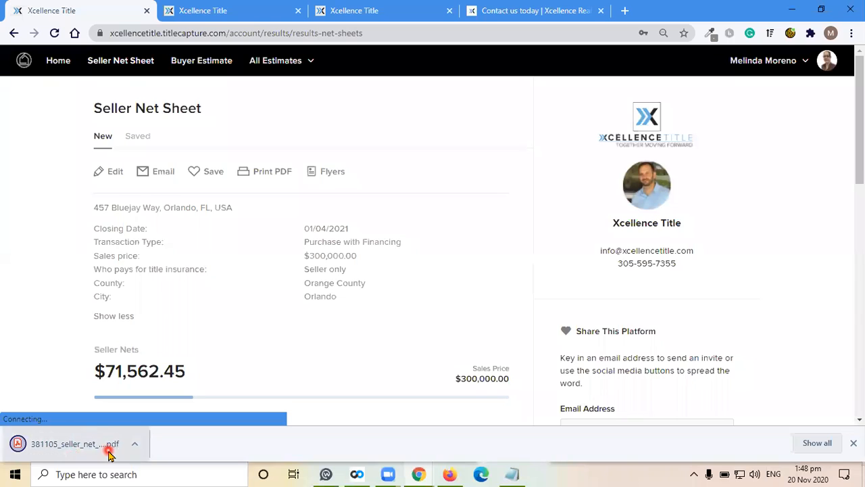
left_click(101, 443)
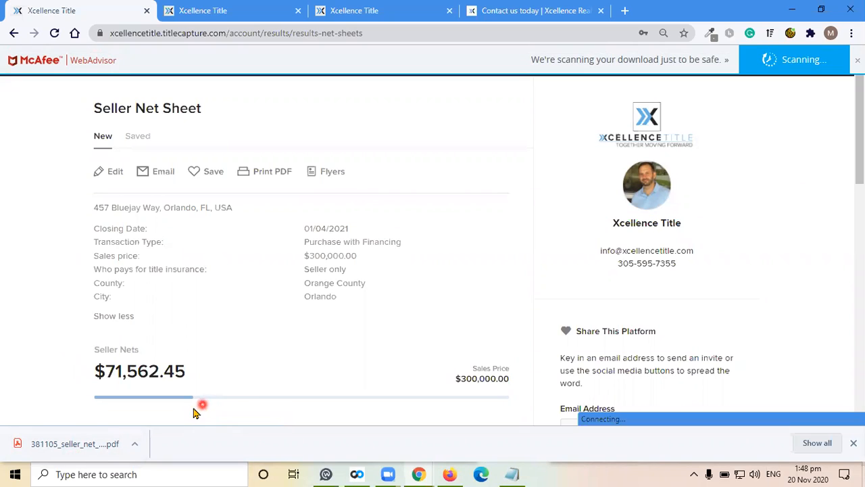
left_click(135, 443)
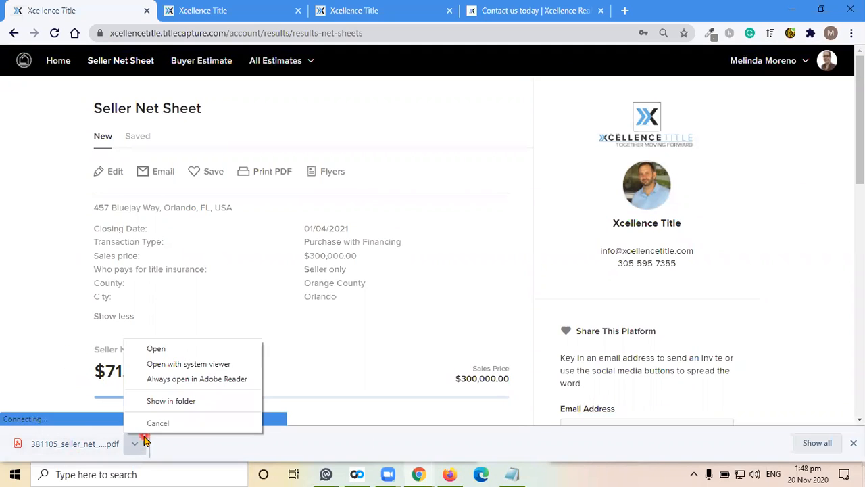
left_click(167, 350)
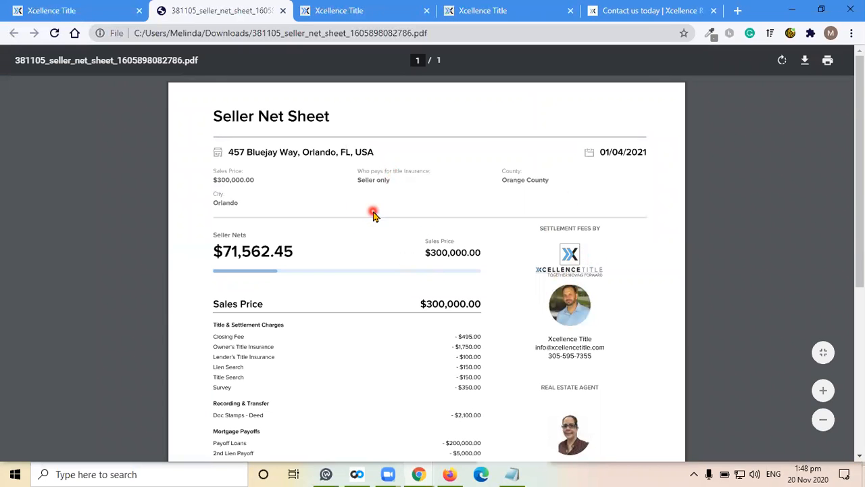
scroll(679, 348, "down", 2)
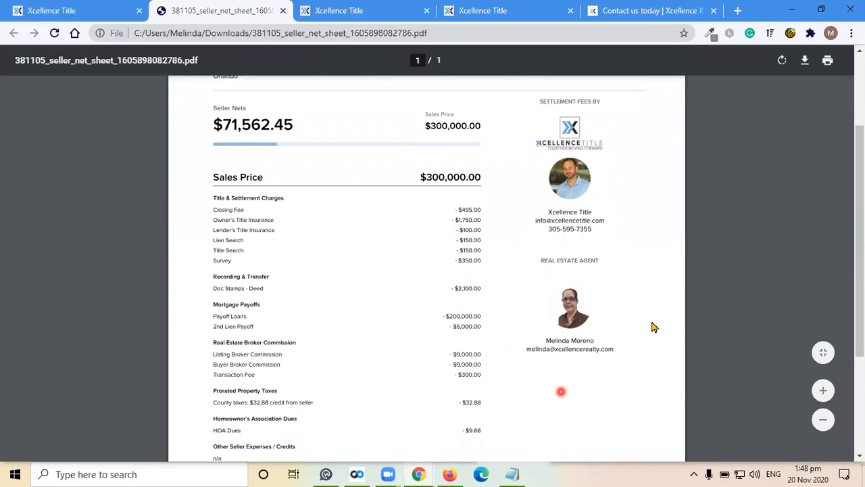
scroll(404, 315, "up", 3)
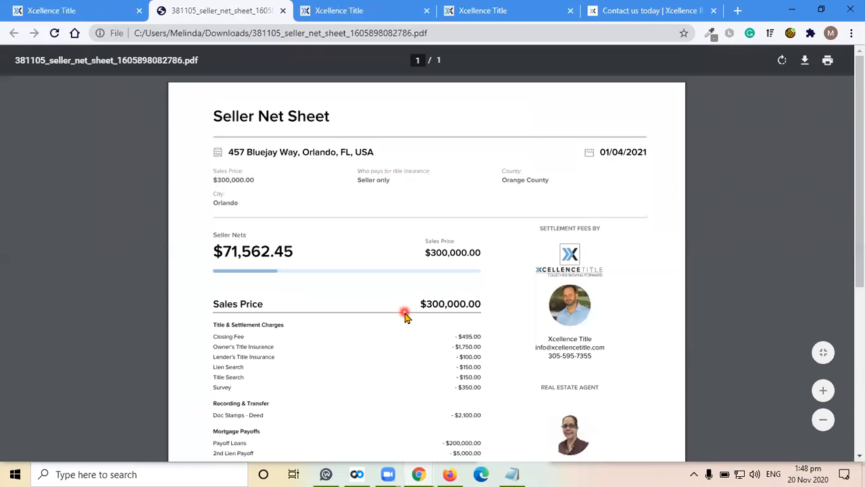
- Switch to the Xcellence Realty contact page and read through the agent support contact options
left_click(634, 9)
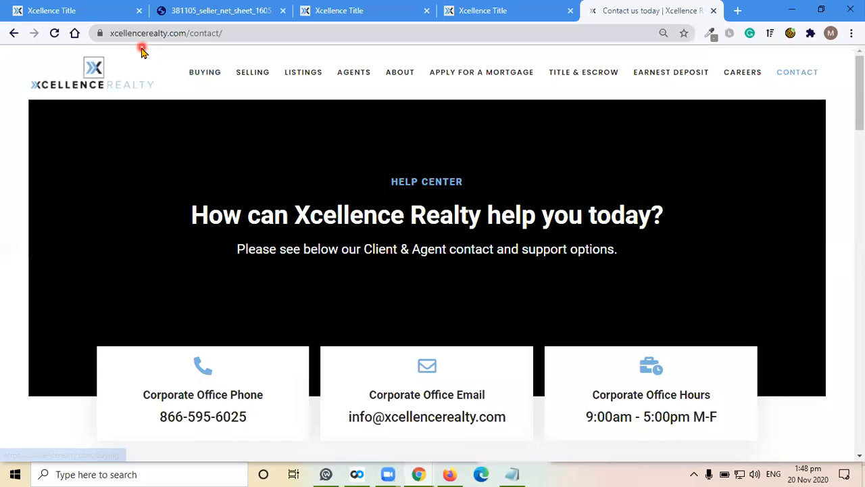
scroll(839, 207, "down", 10)
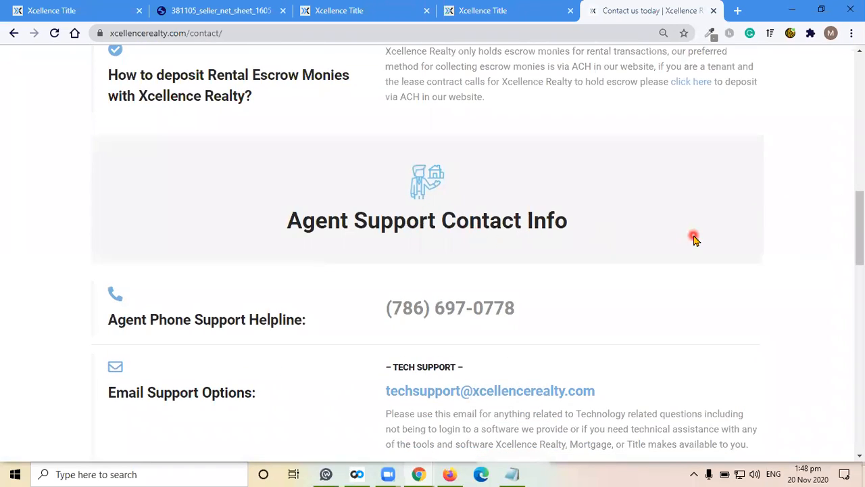
scroll(693, 237, "down", 2)
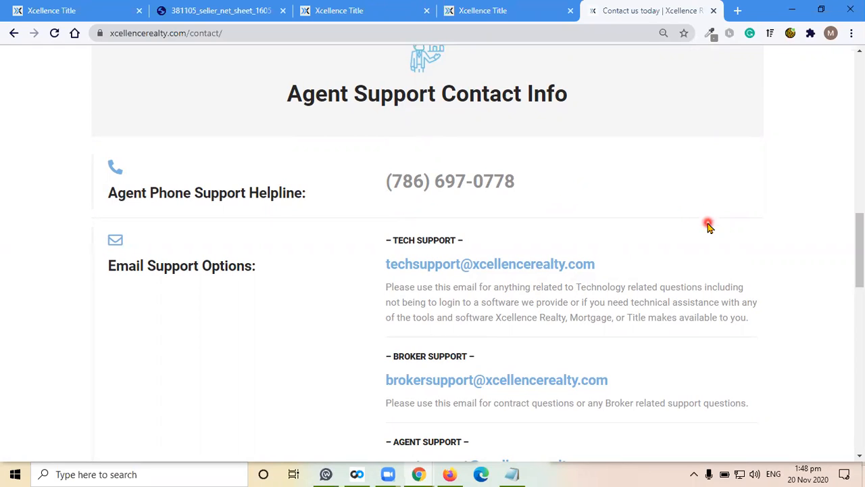
scroll(710, 226, "down", 1)
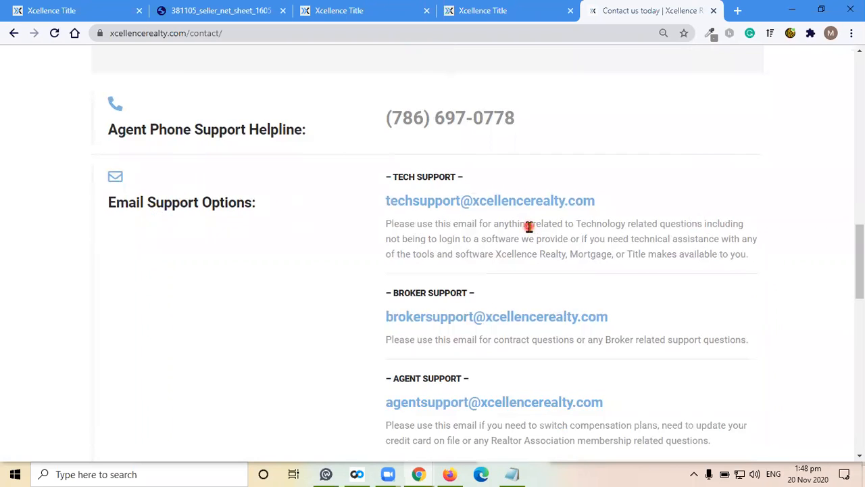
scroll(529, 234, "down", 1)
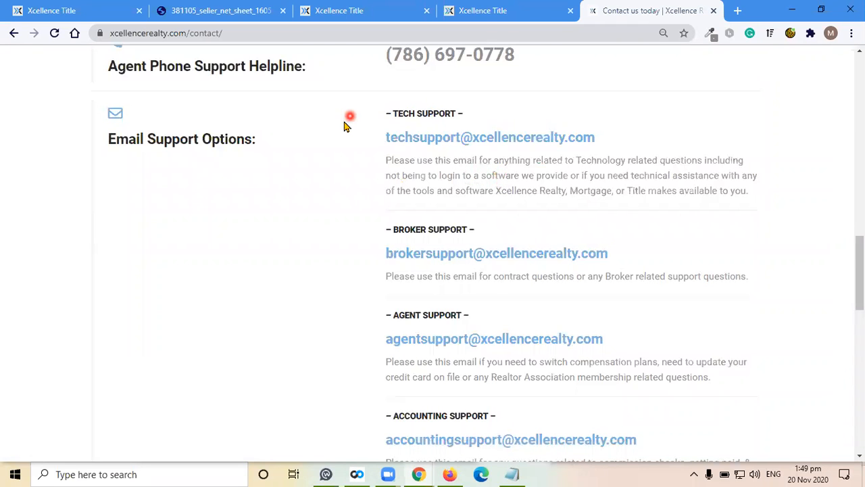
scroll(676, 204, "down", 1)
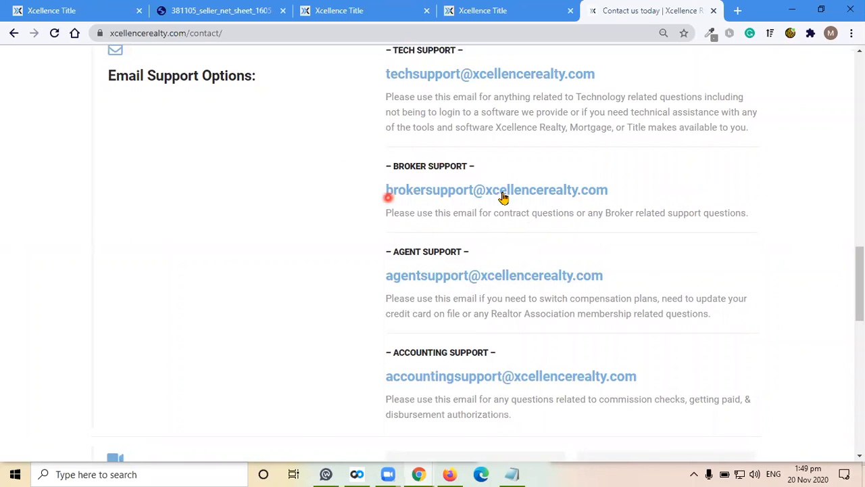
scroll(704, 231, "down", 1)
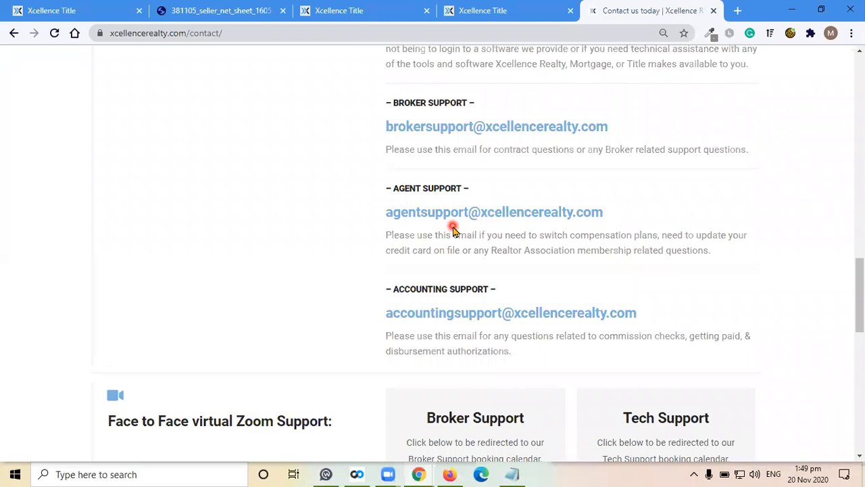
scroll(666, 226, "down", 2)
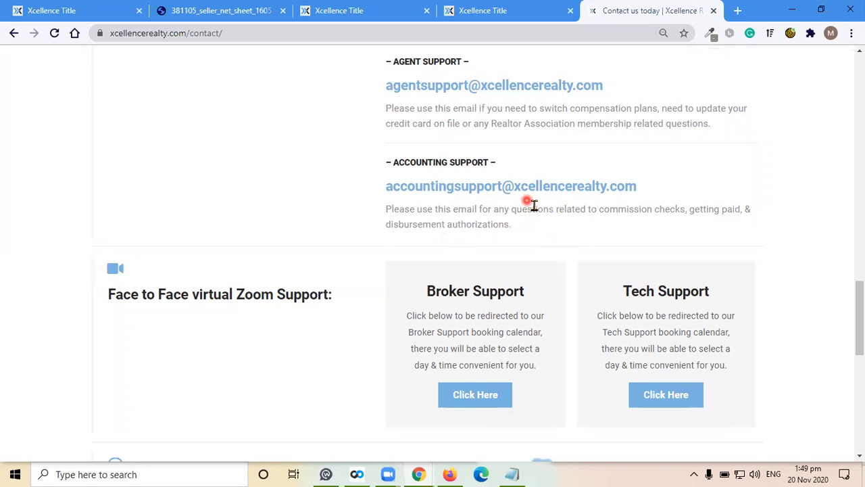
scroll(586, 201, "down", 2)
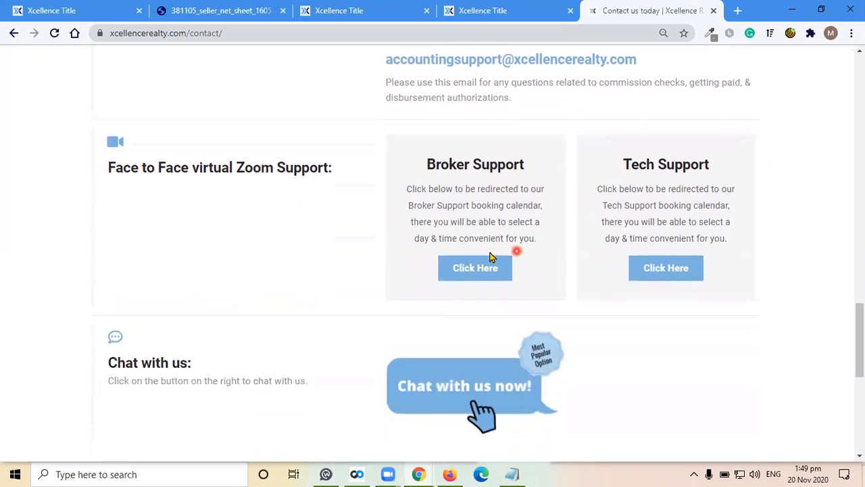
- Open the Broker Support Zoom booking calendar in a new tab and view its appointment types
right_click(498, 269)
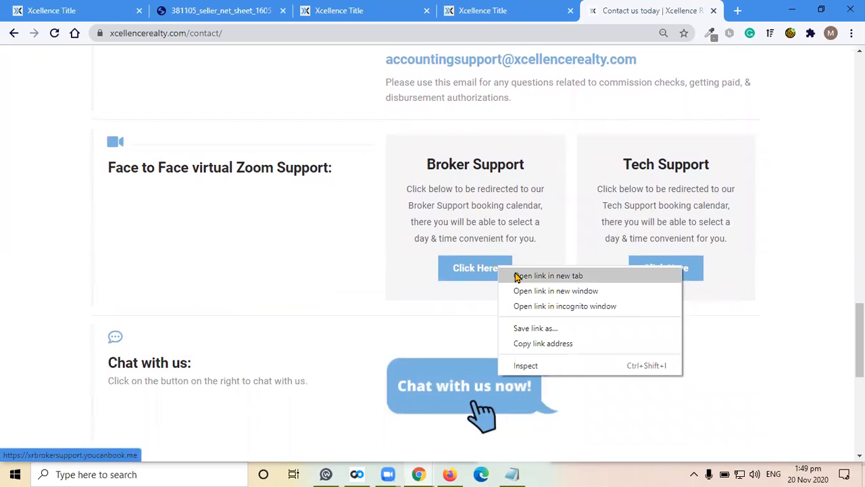
left_click(517, 275)
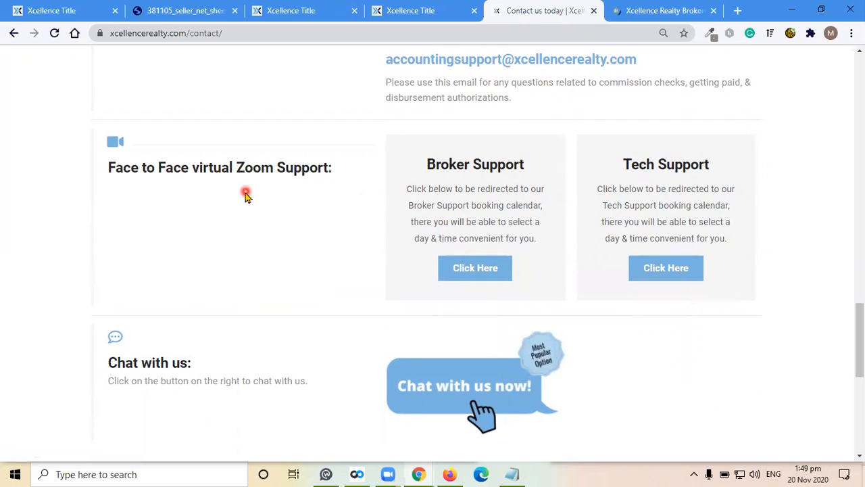
left_click(666, 8)
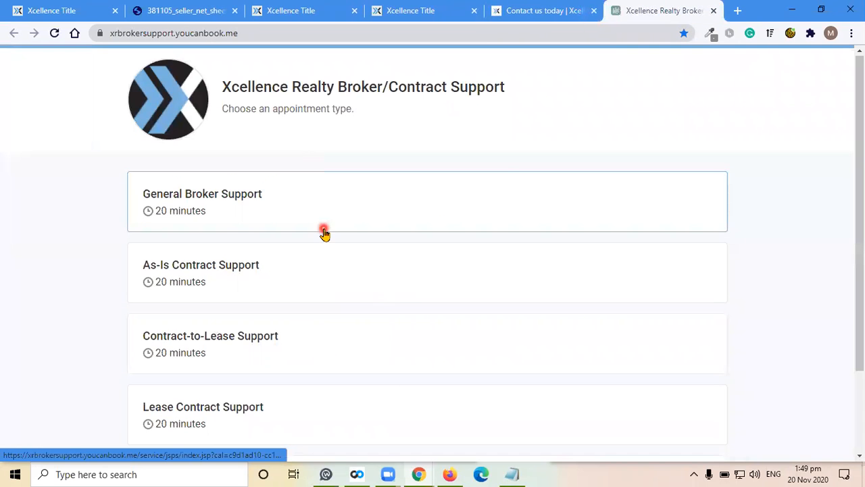
- Return to the contact page and open the live chat support window
left_click(553, 6)
scroll(629, 316, "down", 1)
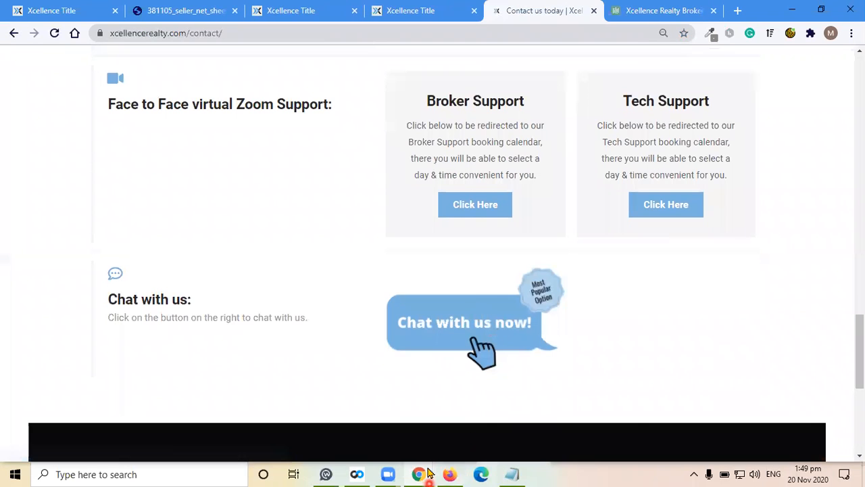
mouse_move(427, 474)
left_click(552, 436)
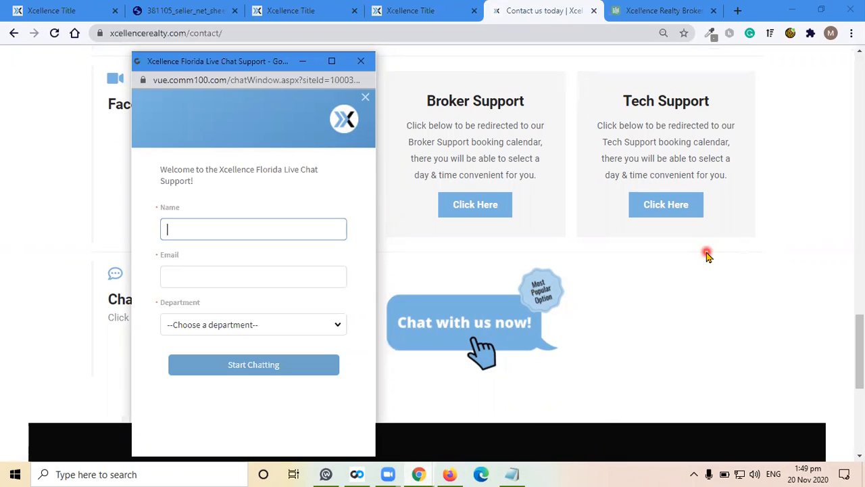
- Switch back to the seller net sheet results page
left_click(60, 7)
left_click(523, 235)
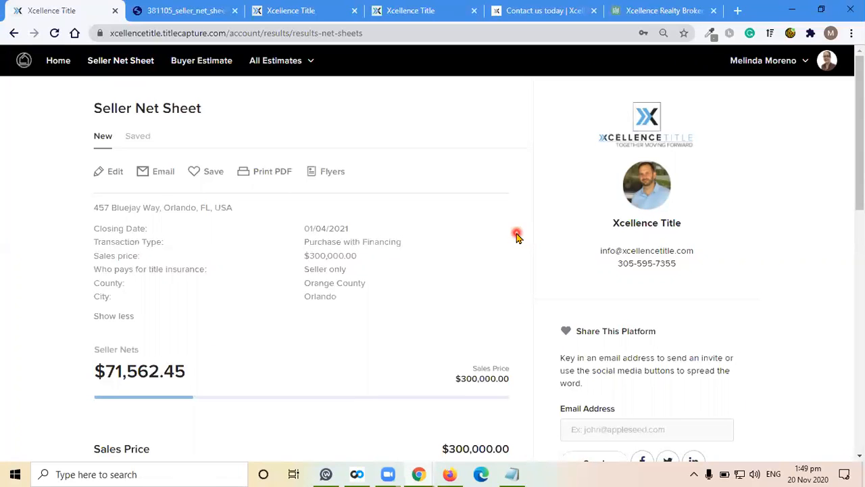
left_click(778, 138)
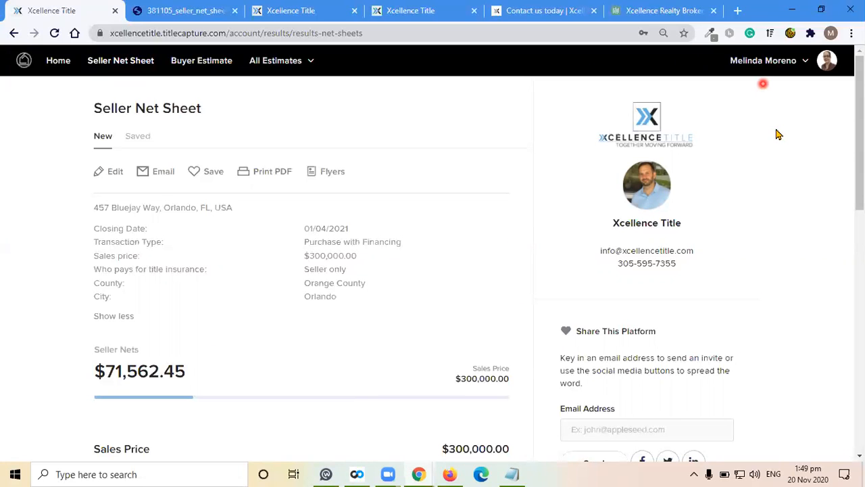